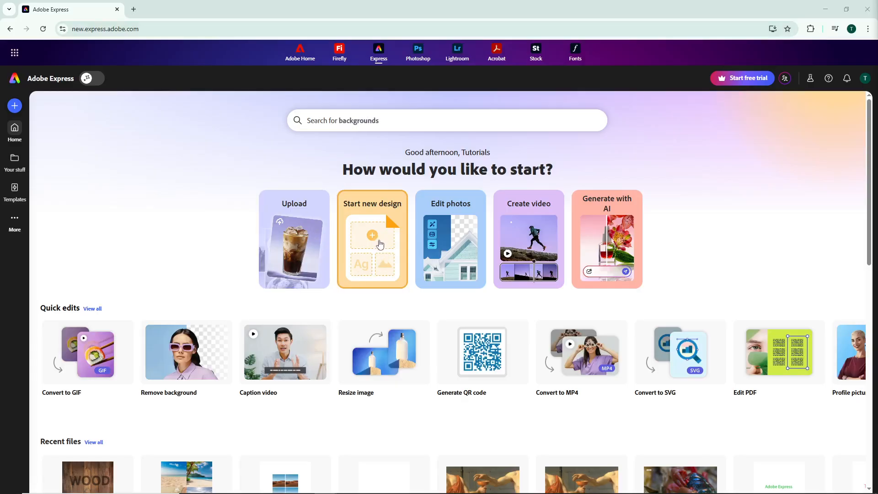
# Create a new custom-size design of 2560 x 2560 px
pyautogui.click(380, 245)
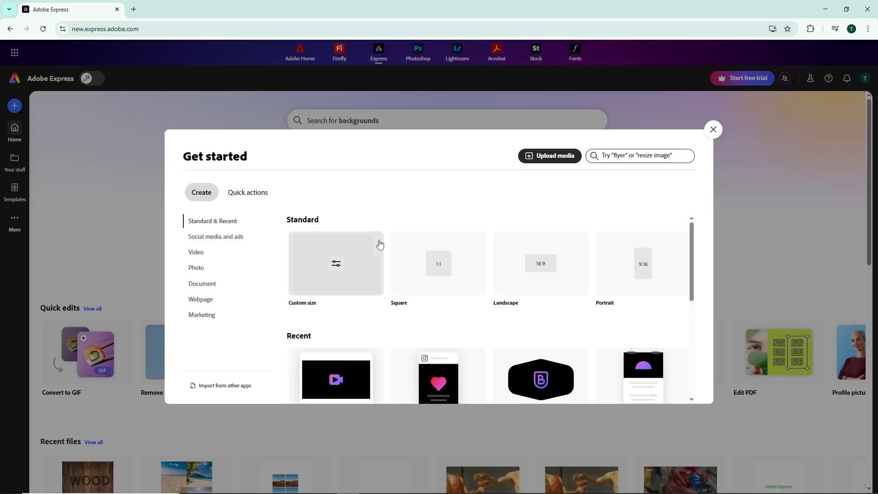
pyautogui.click(345, 282)
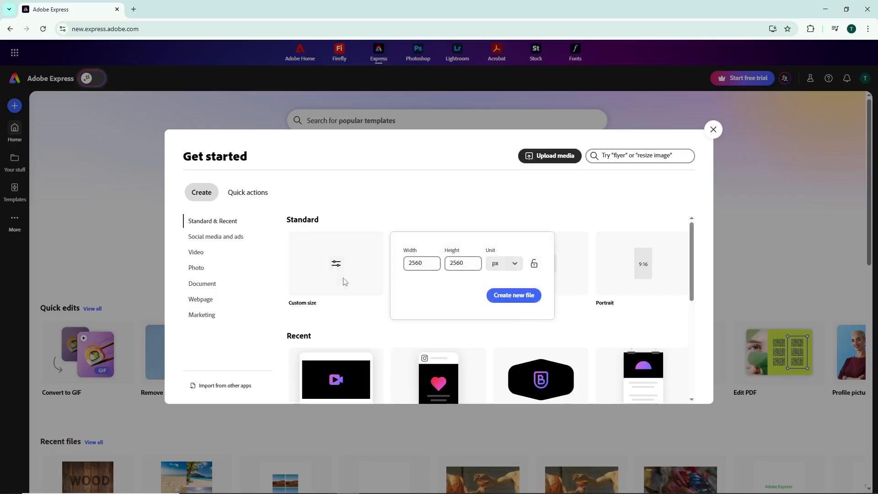
pyautogui.click(512, 298)
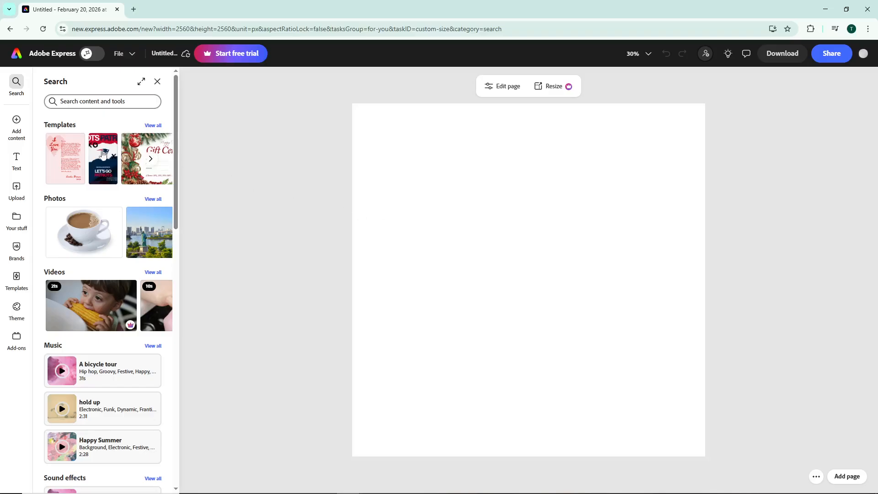
# Search the stock photos for "background" and add the dark brown vertical wood plank photo to the page
pyautogui.click(17, 125)
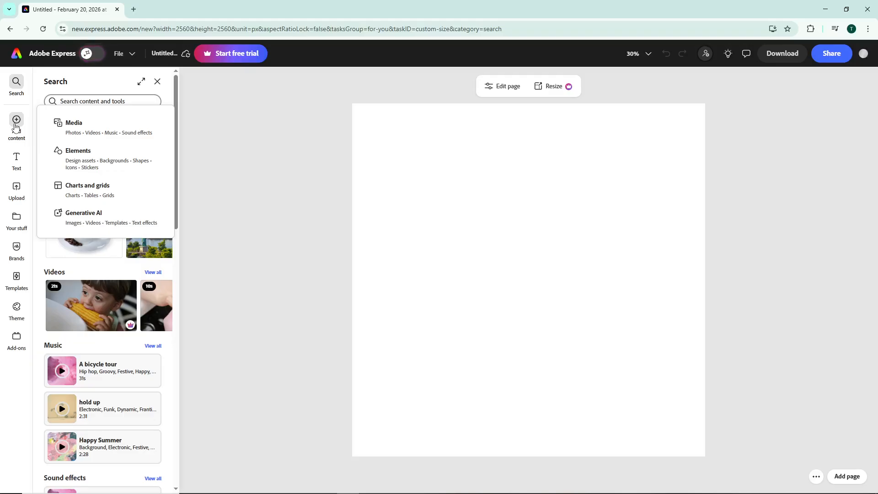
pyautogui.click(89, 132)
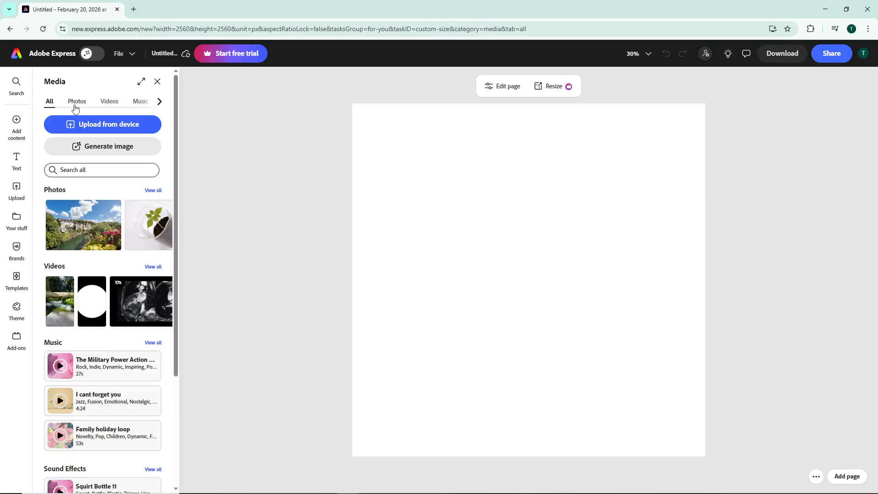
pyautogui.click(75, 106)
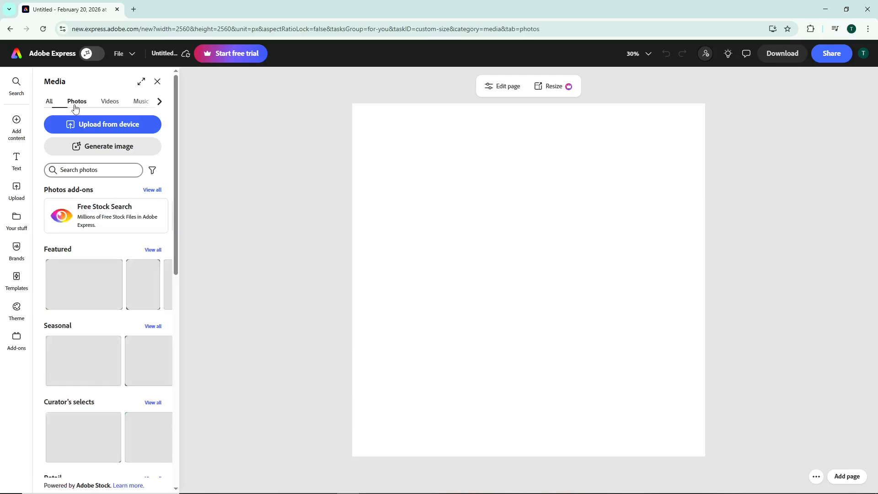
pyautogui.click(103, 169)
pyautogui.write('bac')
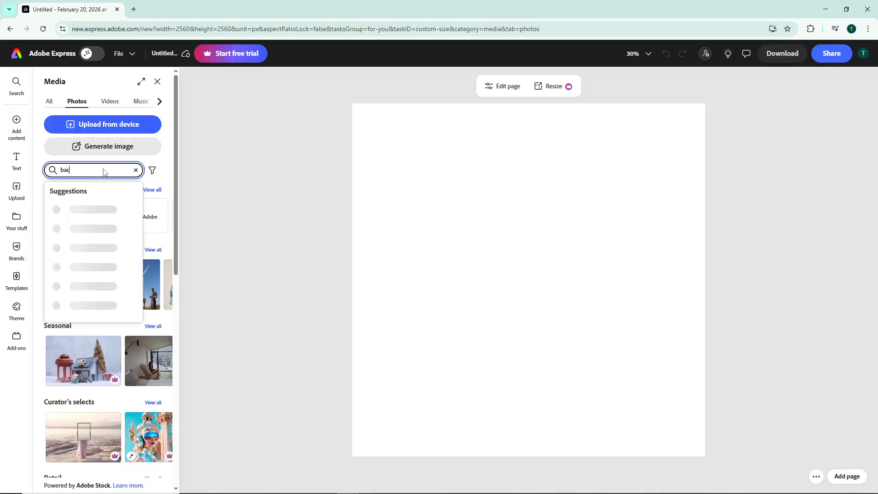
pyautogui.write('kground')
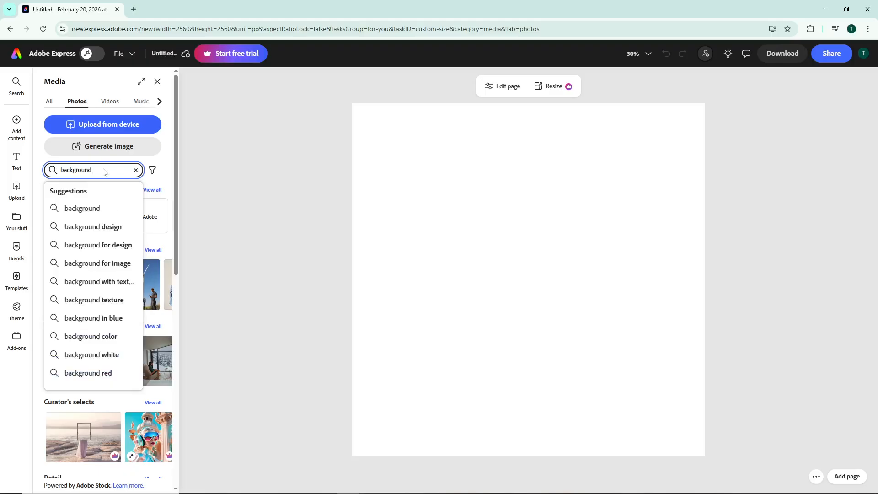
pyautogui.press('Return')
pyautogui.scroll(-10, 109, 262)
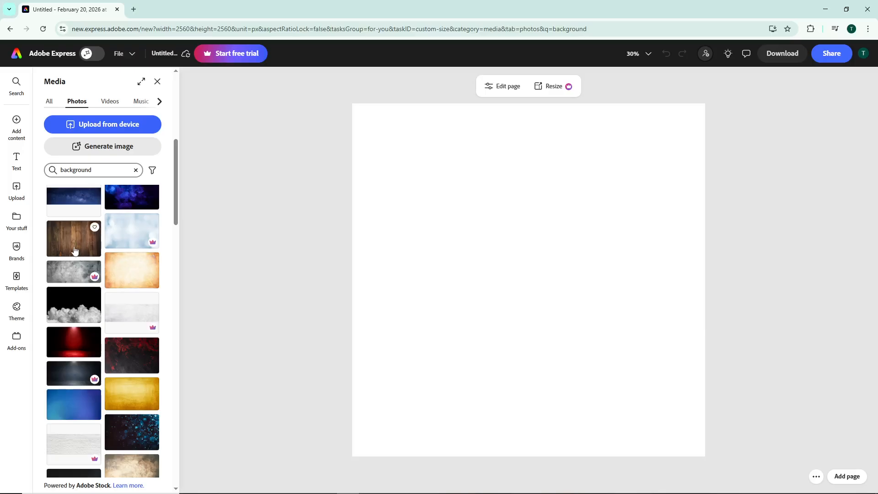
pyautogui.click(75, 250)
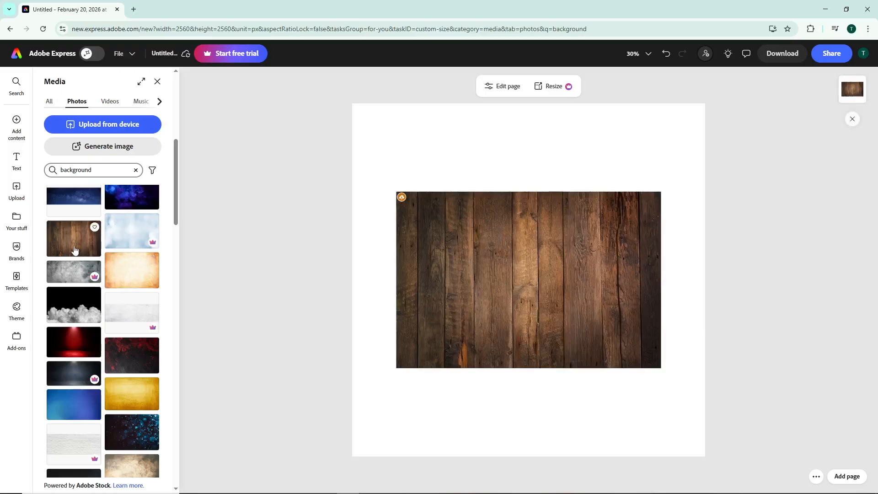
# Enlarge and reposition the wood photo so it spans the full page width, with white strips above and below
pyautogui.click(541, 246)
pyautogui.moveTo(541, 249); pyautogui.dragTo(523, 190)
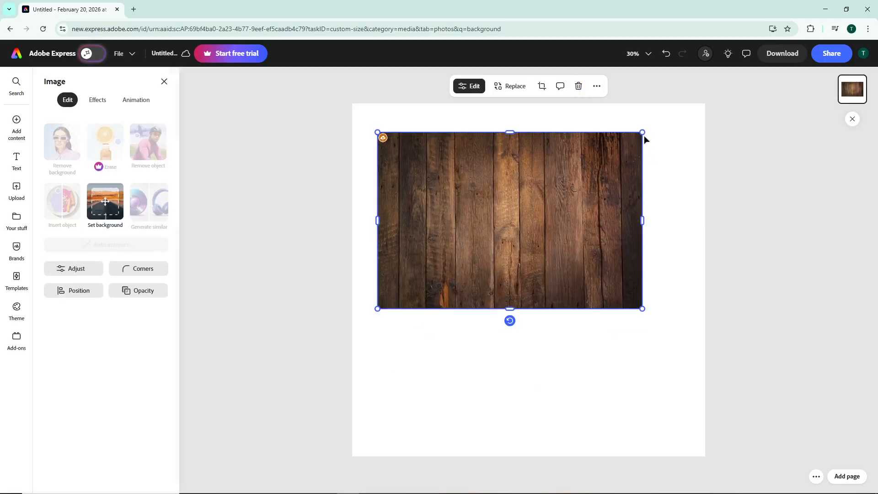
pyautogui.moveTo(643, 133); pyautogui.dragTo(696, 120)
pyautogui.moveTo(590, 228)
pyautogui.mouseDown()
pyautogui.moveTo(598, 248)
pyautogui.moveTo(591, 240)
pyautogui.mouseUp()
pyautogui.moveTo(531, 324); pyautogui.dragTo(531, 373)
pyautogui.moveTo(386, 247); pyautogui.dragTo(353, 246)
pyautogui.moveTo(691, 247); pyautogui.dragTo(708, 243)
pyautogui.moveTo(588, 262); pyautogui.dragTo(590, 273)
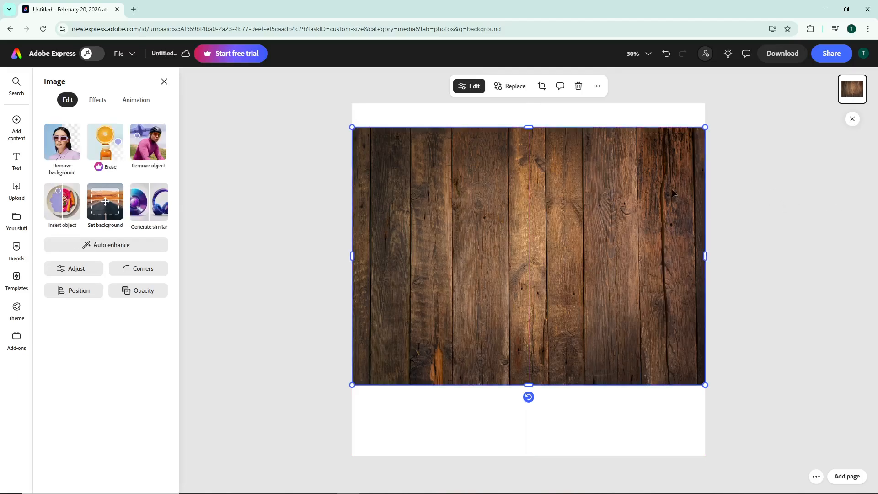
# Add a new text box over the wood photo and apply the Ironmonger Inlaid font from the recommended Tuscan fonts
pyautogui.click(15, 165)
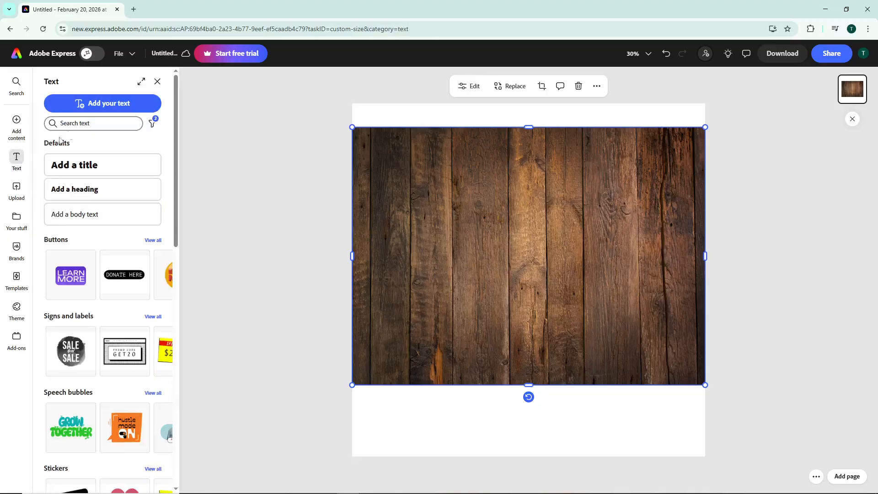
pyautogui.click(110, 105)
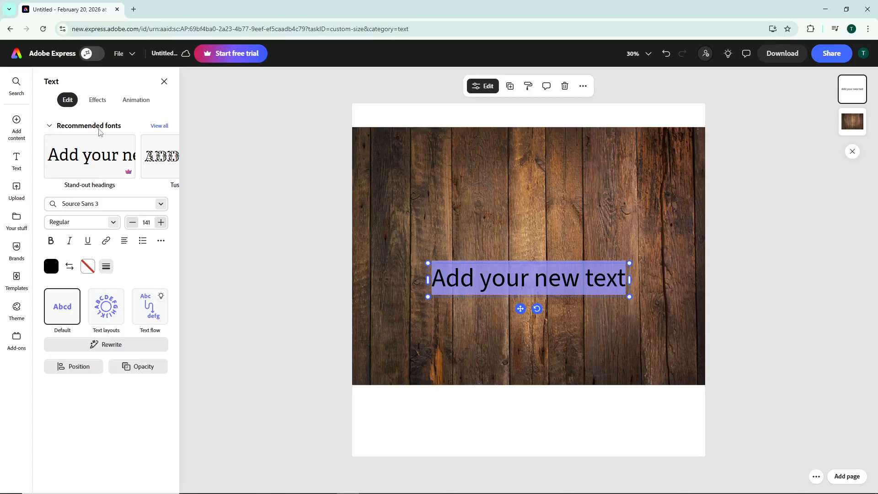
pyautogui.click(160, 126)
pyautogui.scroll(-5, 142, 213)
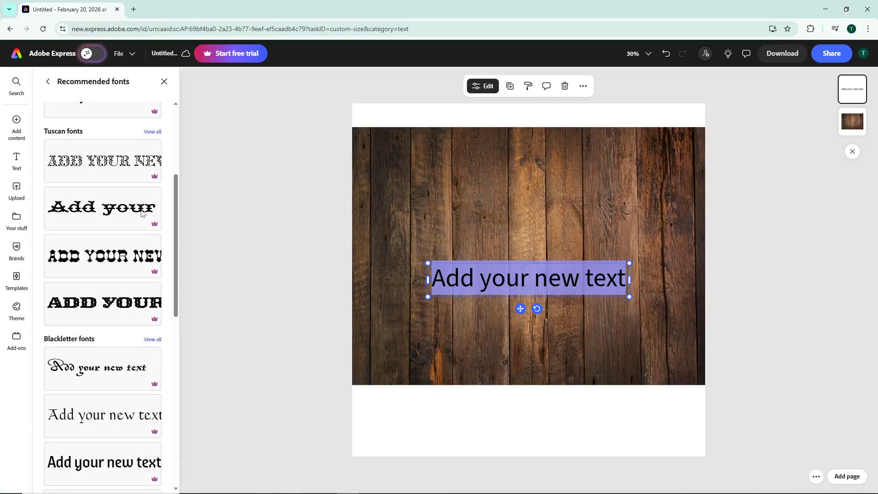
pyautogui.scroll(-3, 142, 213)
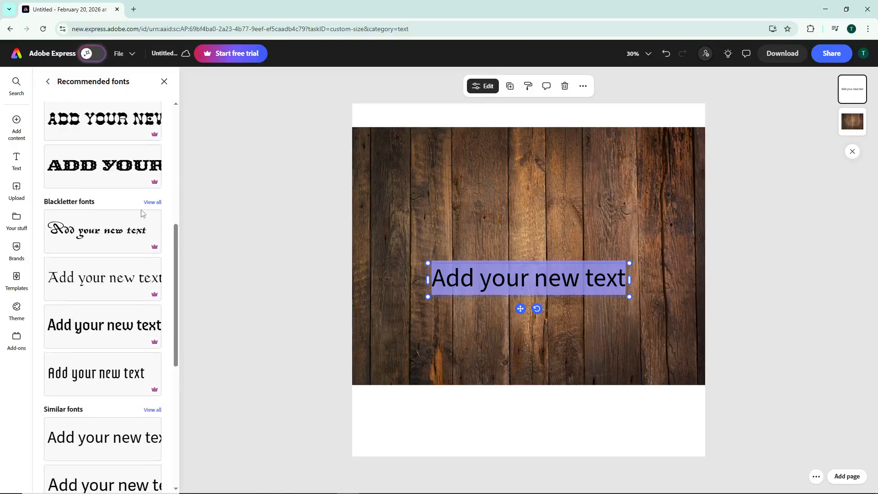
pyautogui.scroll(-5, 141, 215)
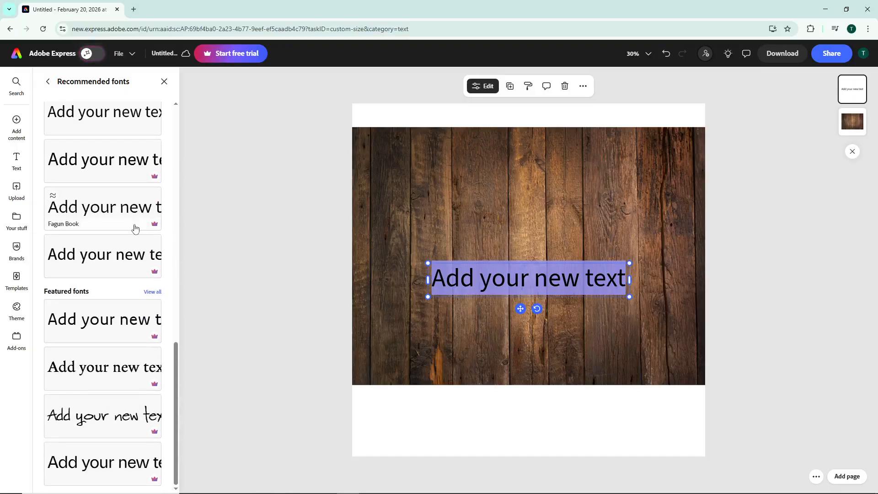
pyautogui.scroll(5, 136, 229)
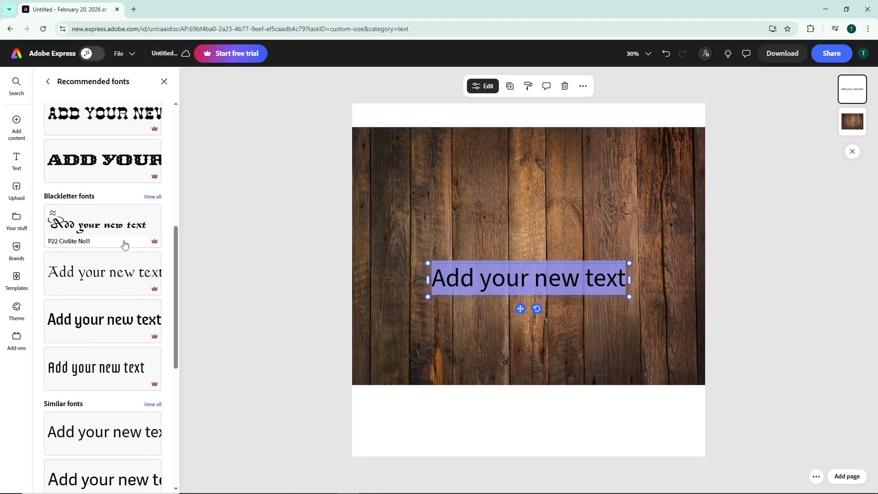
pyautogui.click(113, 162)
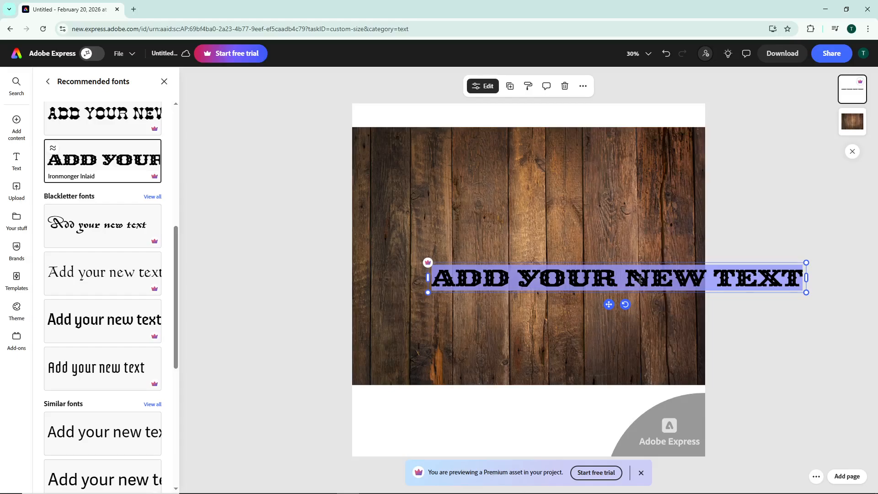
# Move the text box to the photo's left edge and replace its placeholder wording with "WOOD"
pyautogui.moveTo(652, 264); pyautogui.dragTo(581, 228)
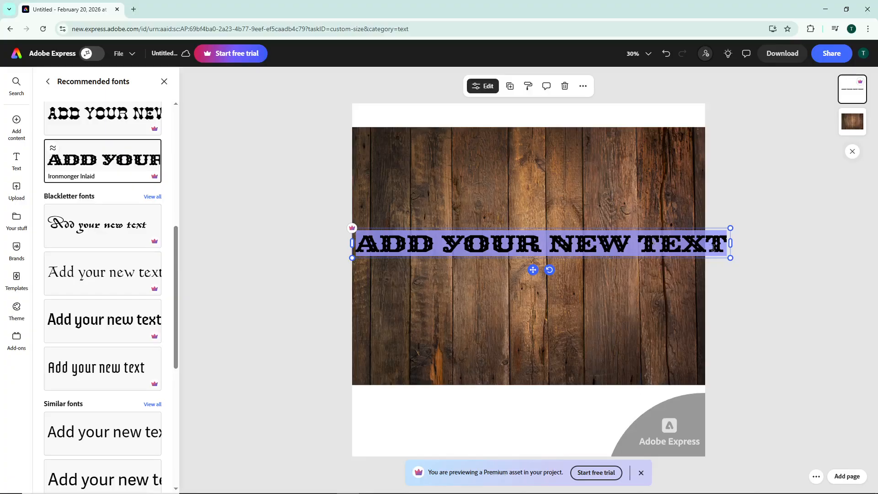
pyautogui.click(725, 247)
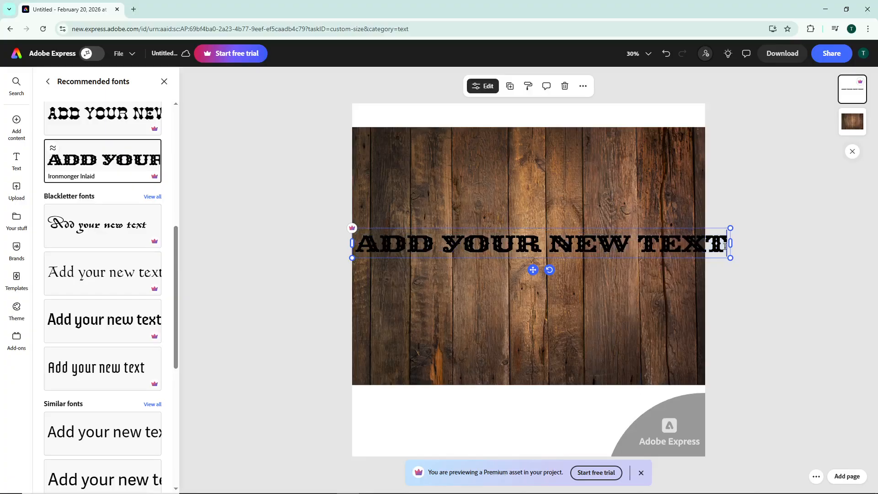
pyautogui.press('BackSpace')
pyautogui.press('BackSpace')
pyautogui.press('BackSpace')
pyautogui.press('BackSpace')
pyautogui.press('BackSpace')
pyautogui.press('BackSpace')
pyautogui.press('BackSpace')
pyautogui.press('BackSpace')
pyautogui.press('BackSpace')
pyautogui.press('BackSpace')
pyautogui.press('BackSpace')
pyautogui.press('BackSpace')
pyautogui.press('BackSpace')
pyautogui.press('BackSpace')
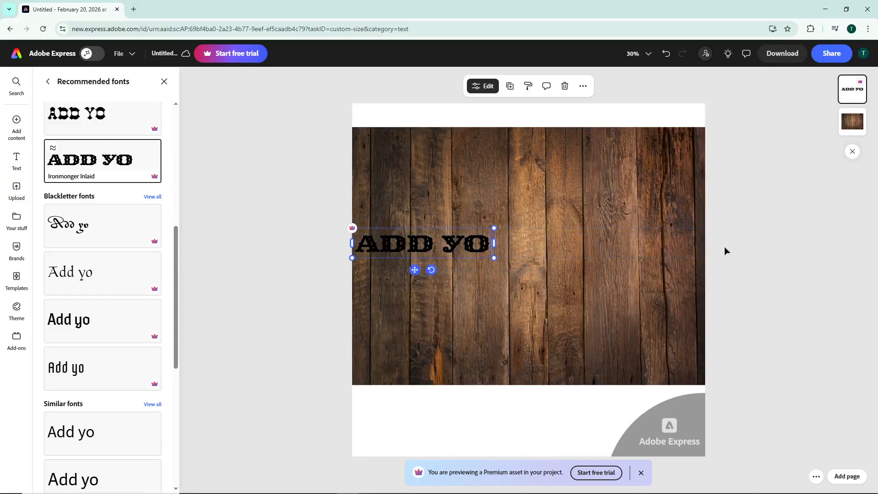
pyautogui.press('BackSpace')
pyautogui.press('BackSpace')
pyautogui.press('BackSpace')
pyautogui.write('WOOD')
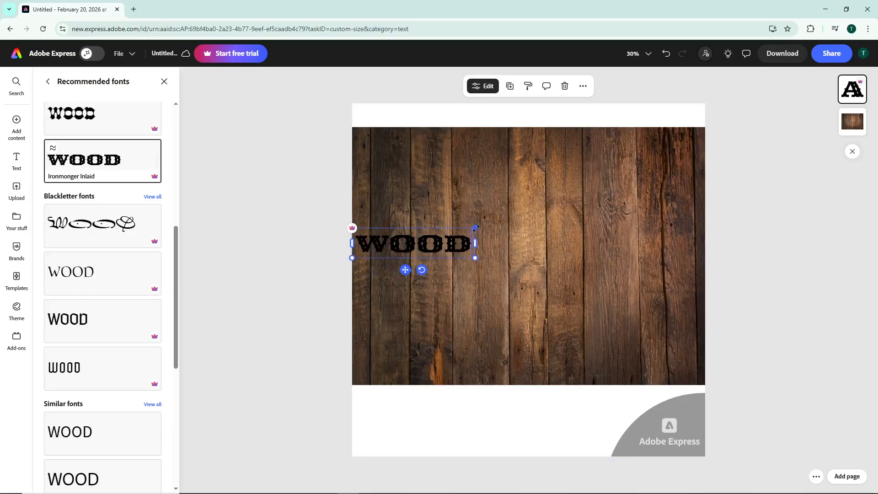
# Enlarge the WOOD text to a font size of about 371 and center it horizontally across the wood photo
pyautogui.moveTo(476, 227); pyautogui.dragTo(579, 205)
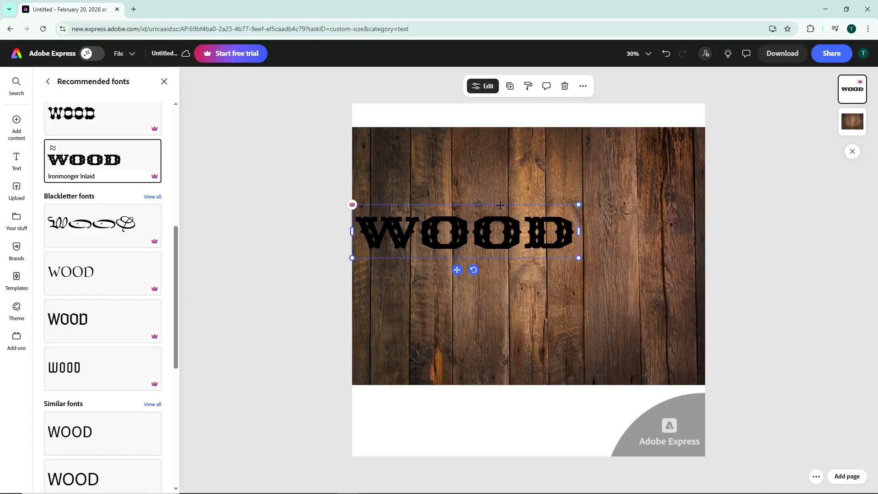
pyautogui.moveTo(500, 206); pyautogui.dragTo(557, 213)
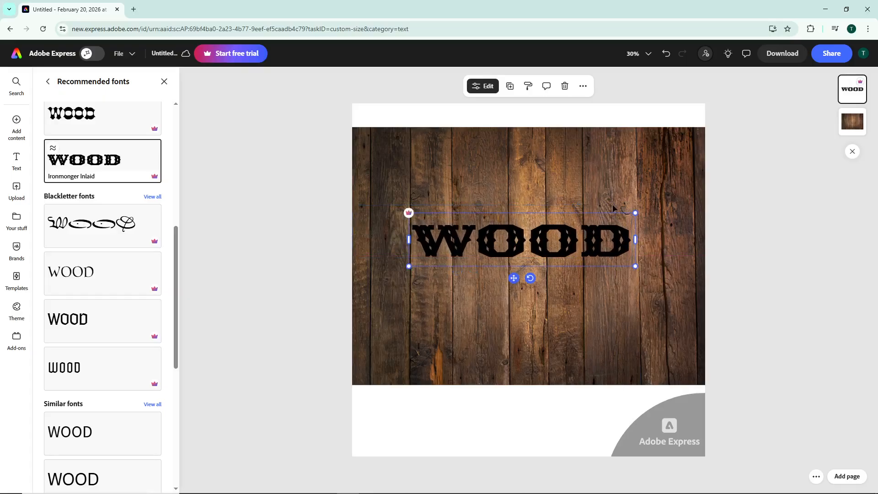
pyautogui.moveTo(636, 213); pyautogui.dragTo(684, 202)
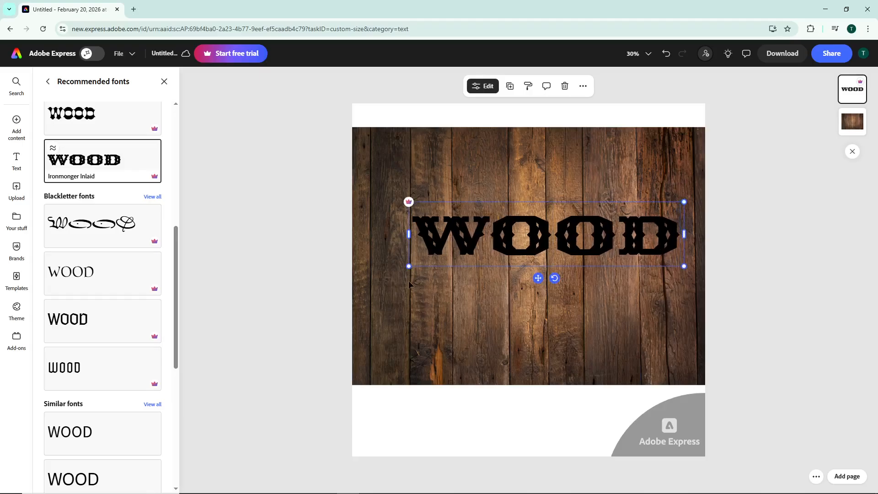
pyautogui.moveTo(409, 267); pyautogui.dragTo(375, 287)
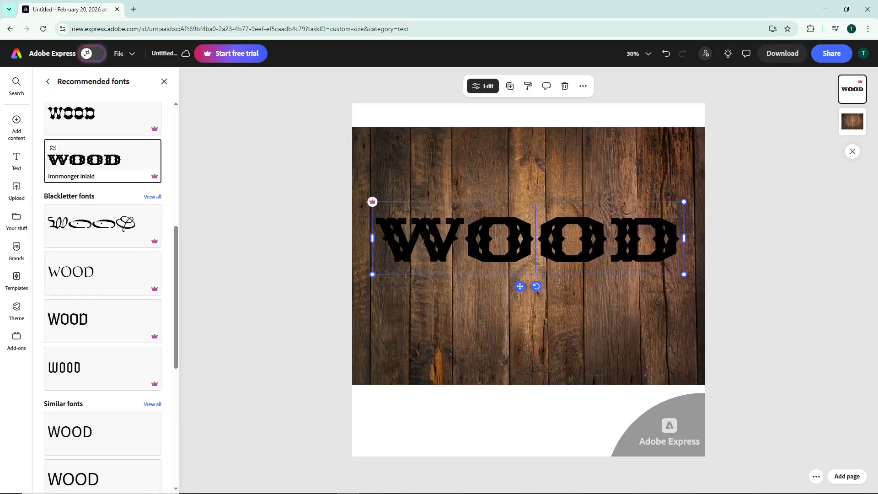
# Reduce the opacity of the black WOOD text so it is semi-transparent over the wood grain, and deselect it
pyautogui.click(49, 83)
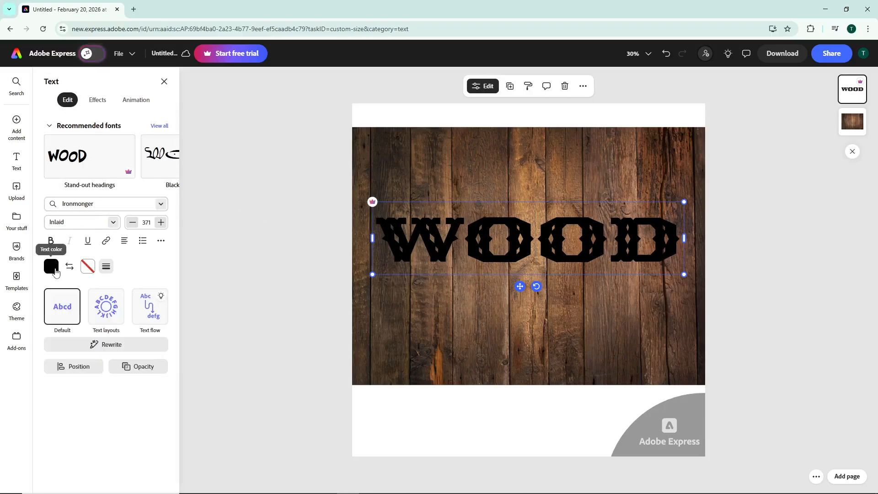
pyautogui.click(55, 271)
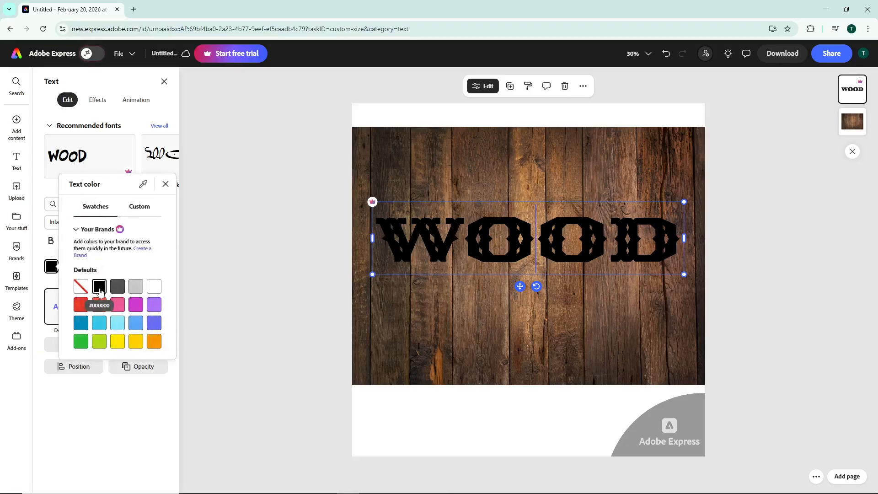
pyautogui.click(51, 276)
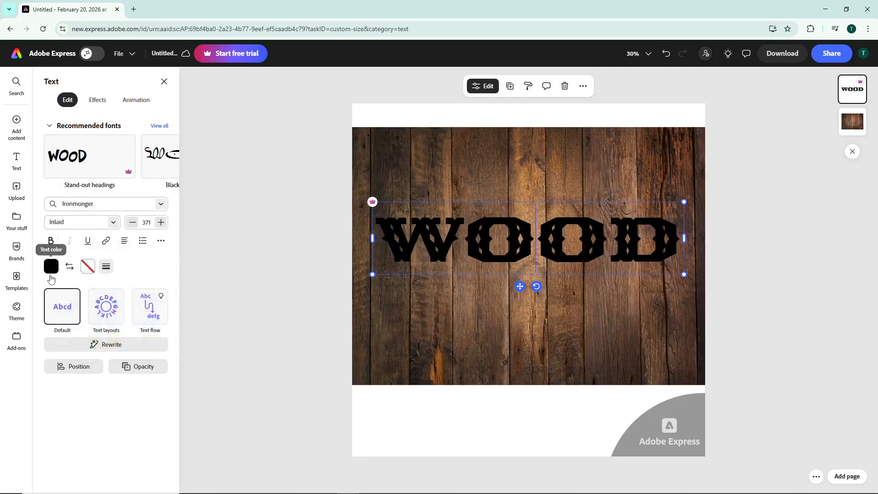
pyautogui.click(141, 371)
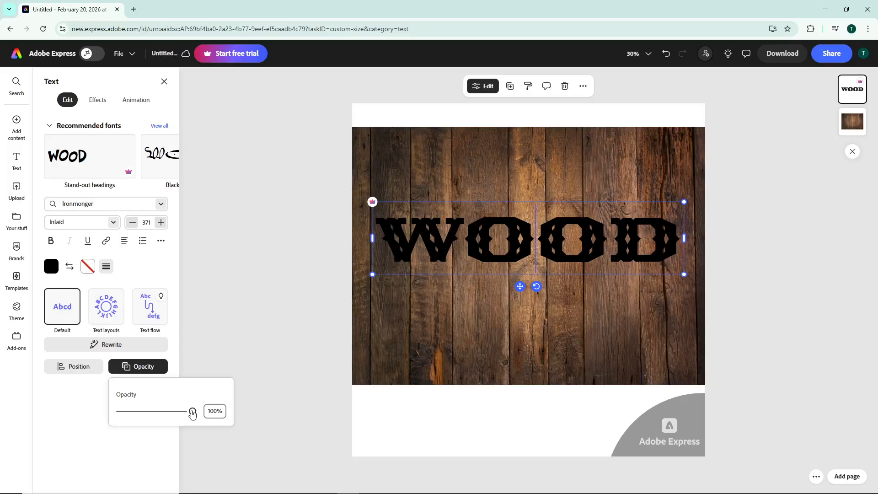
pyautogui.moveTo(192, 414); pyautogui.dragTo(159, 417)
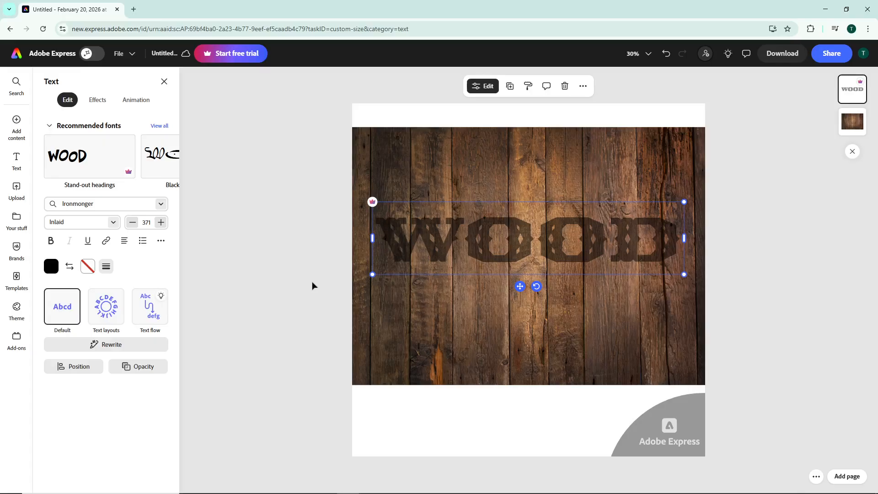
pyautogui.click(312, 285)
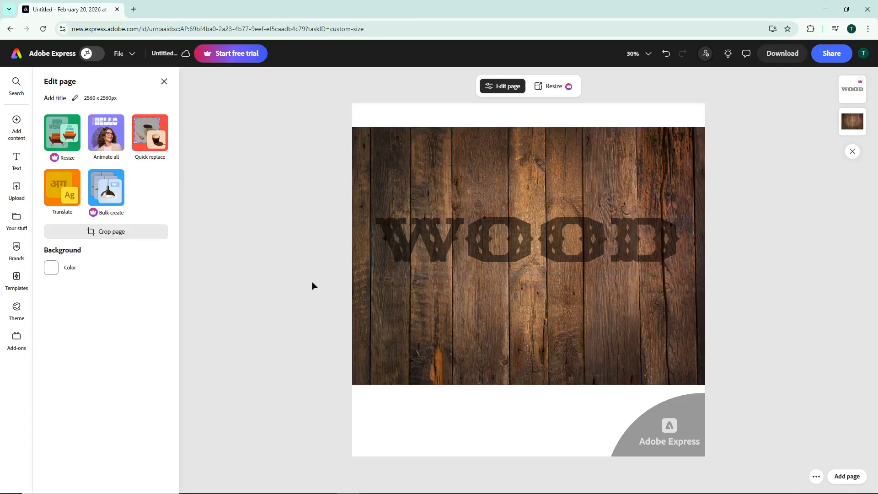